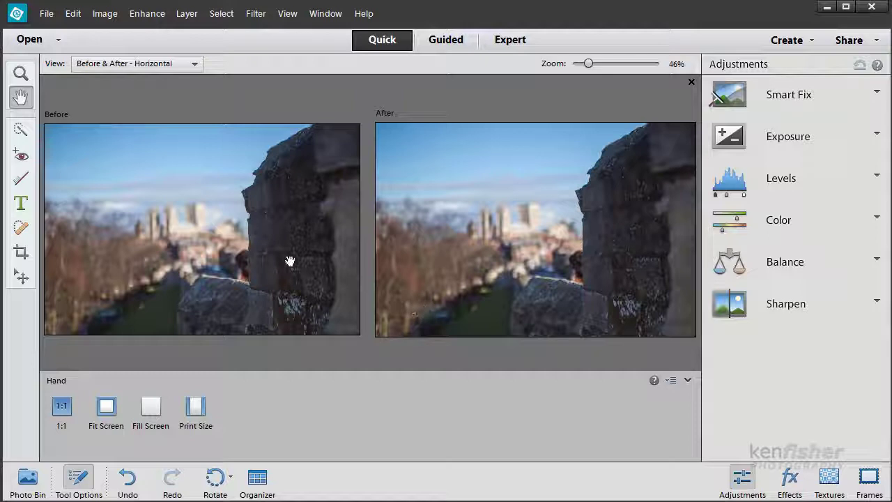
# Switch to the Quick Selection brush in Add to selection mode, sized 34 px
pyautogui.click(21, 131)
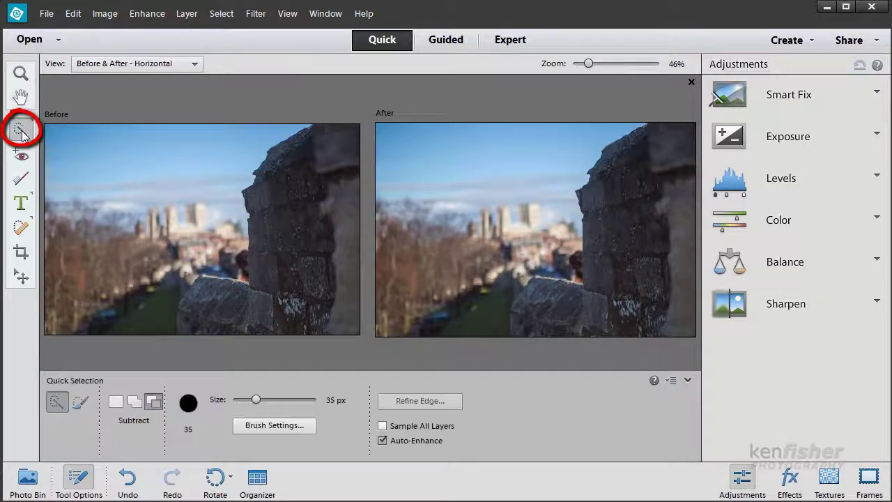
pyautogui.click(135, 402)
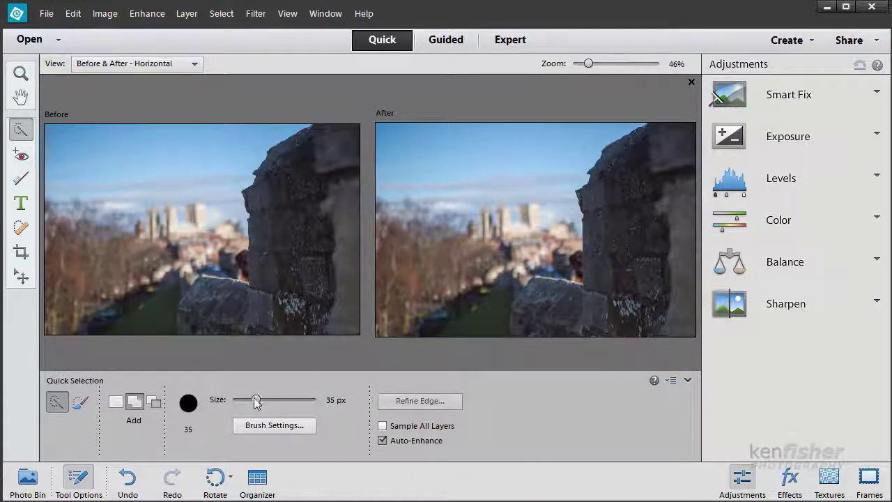
pyautogui.moveTo(256, 401)
pyautogui.mouseDown()
pyautogui.moveTo(249, 400)
pyautogui.moveTo(258, 402)
pyautogui.mouseUp()
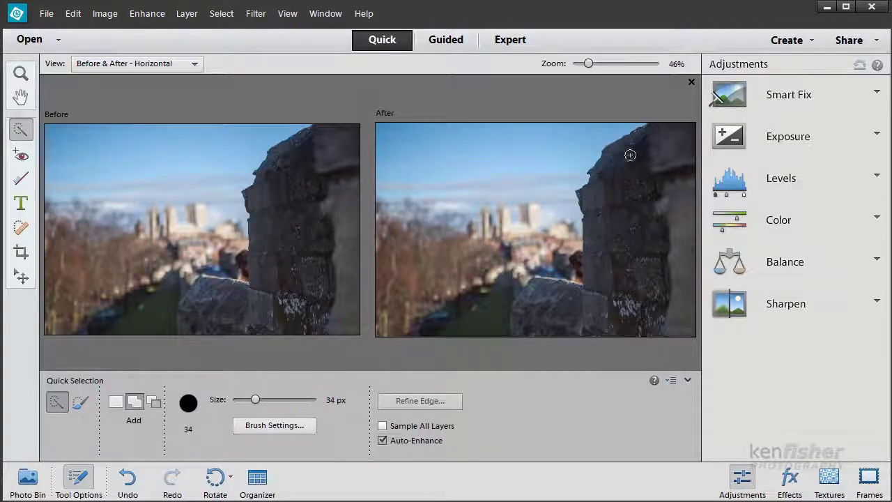
# Brush a selection over the right-hand stone wall, then subtract the red patch beside it
pyautogui.moveTo(666, 135)
pyautogui.mouseDown()
pyautogui.moveTo(625, 148)
pyautogui.moveTo(594, 181)
pyautogui.mouseUp()
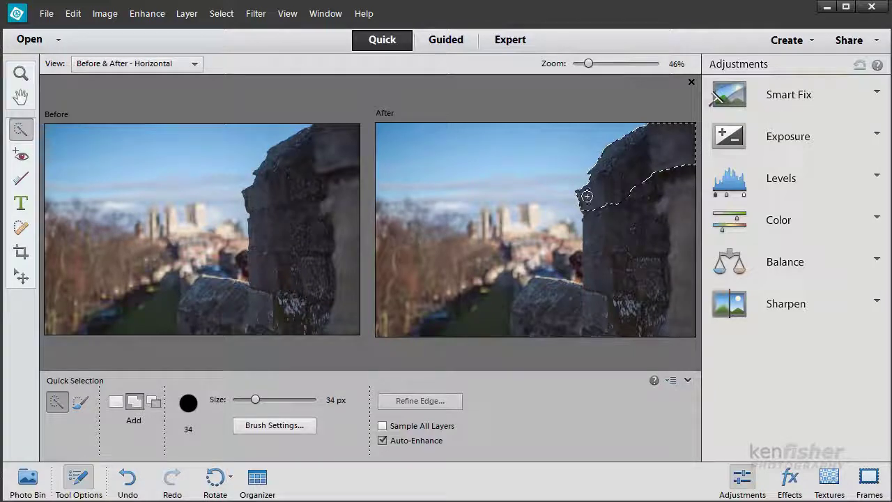
pyautogui.moveTo(590, 221); pyautogui.dragTo(585, 267)
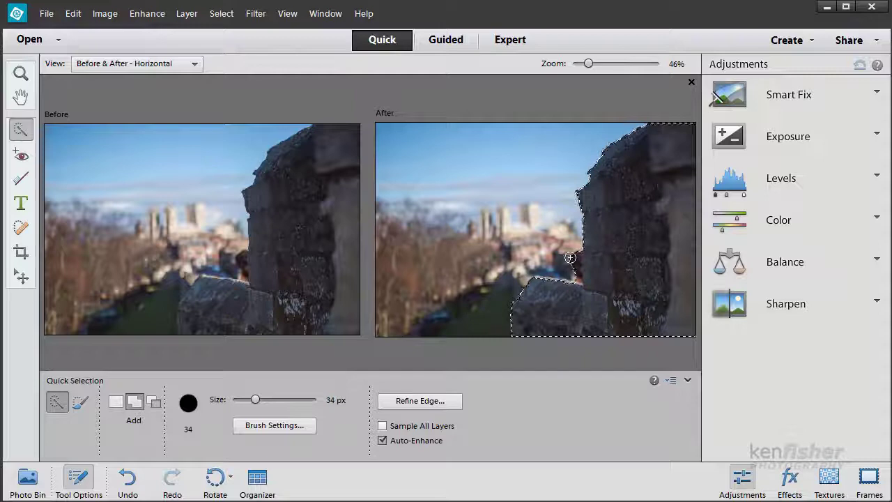
pyautogui.click(155, 404)
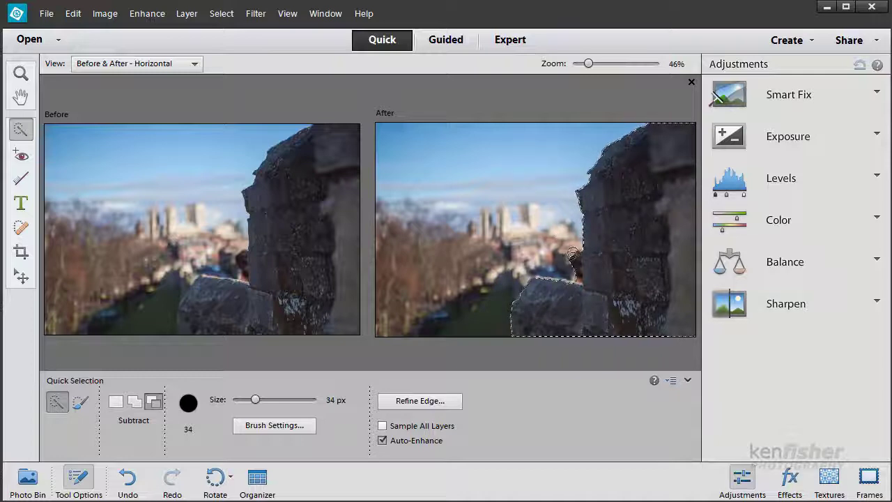
pyautogui.moveTo(571, 253); pyautogui.dragTo(568, 263)
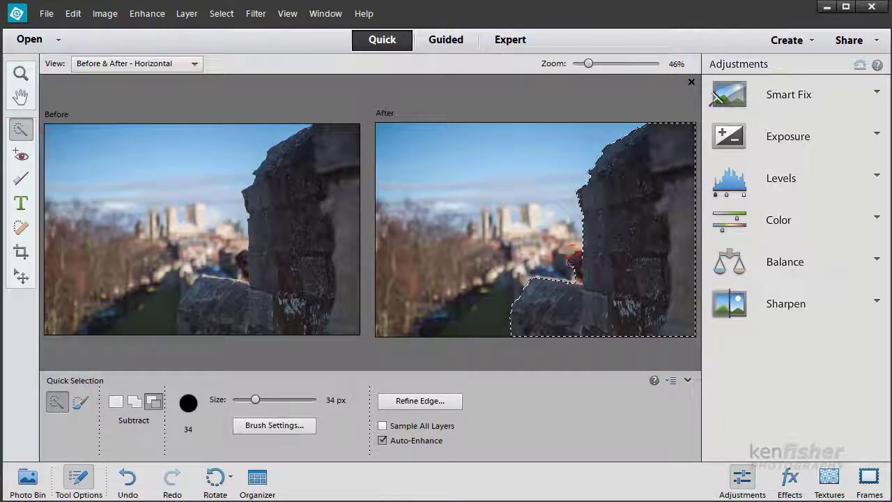
pyautogui.click(573, 276)
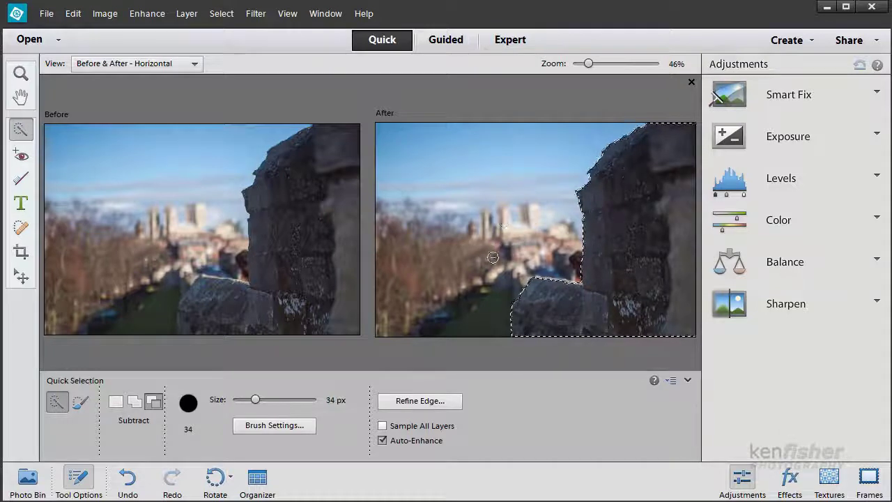
# Open Refine Edge for the wall selection and keep the Black & White preview mode
pyautogui.click(416, 404)
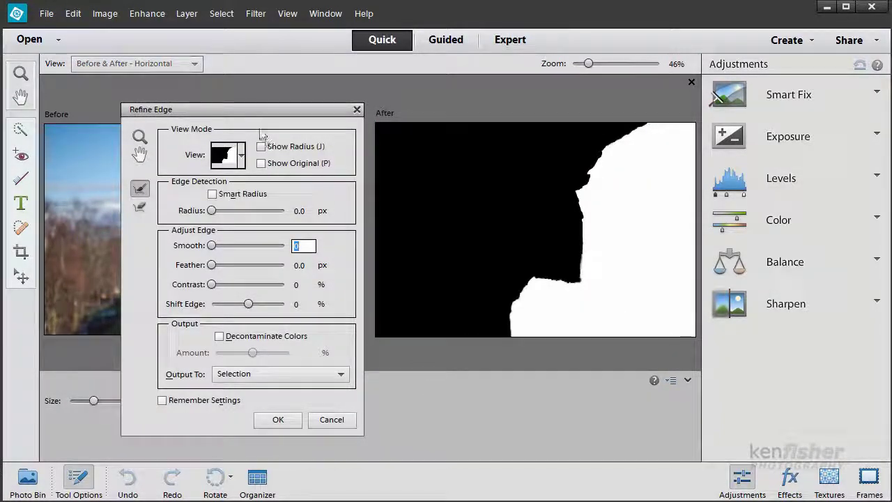
pyautogui.moveTo(248, 110)
pyautogui.mouseDown()
pyautogui.moveTo(269, 91)
pyautogui.moveTo(255, 95)
pyautogui.mouseUp()
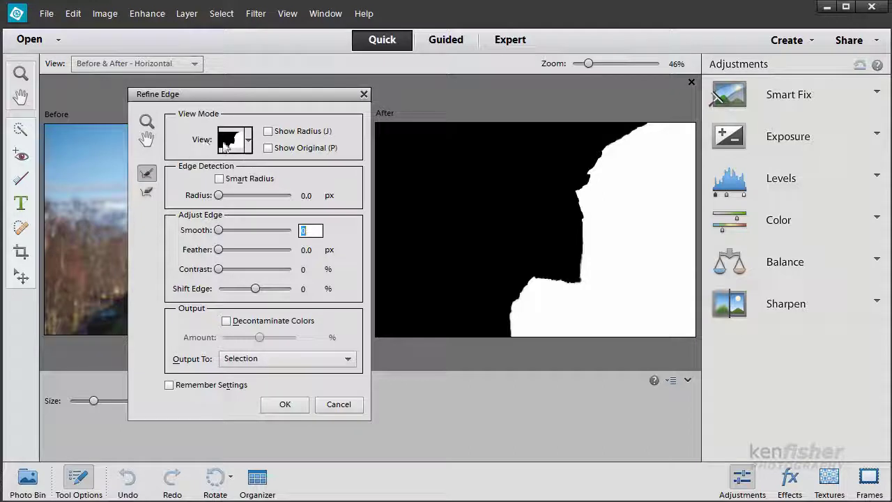
pyautogui.click(249, 143)
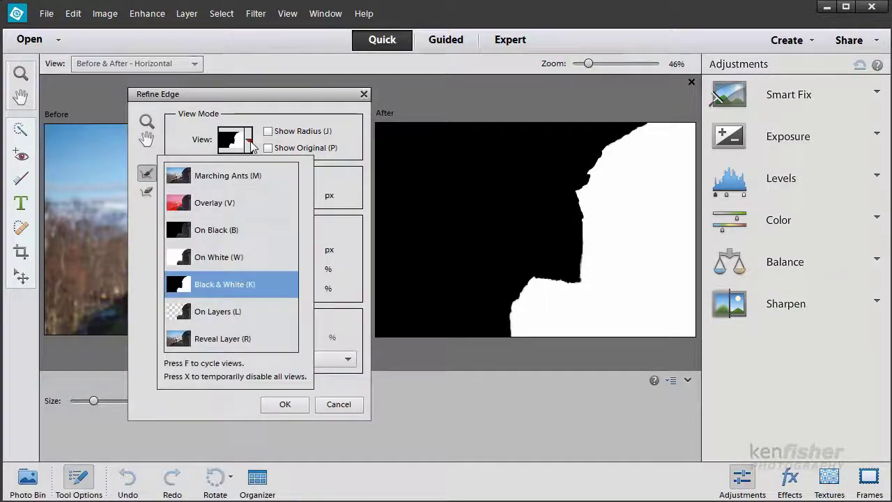
pyautogui.click(224, 176)
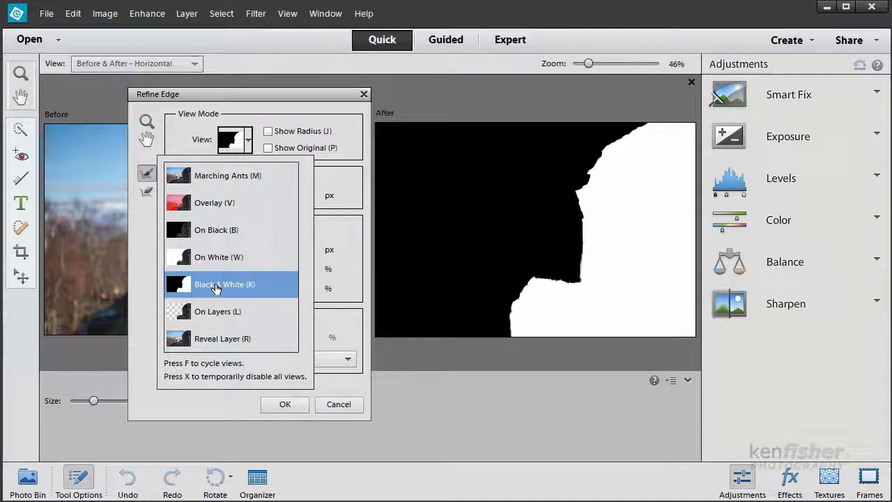
pyautogui.click(232, 140)
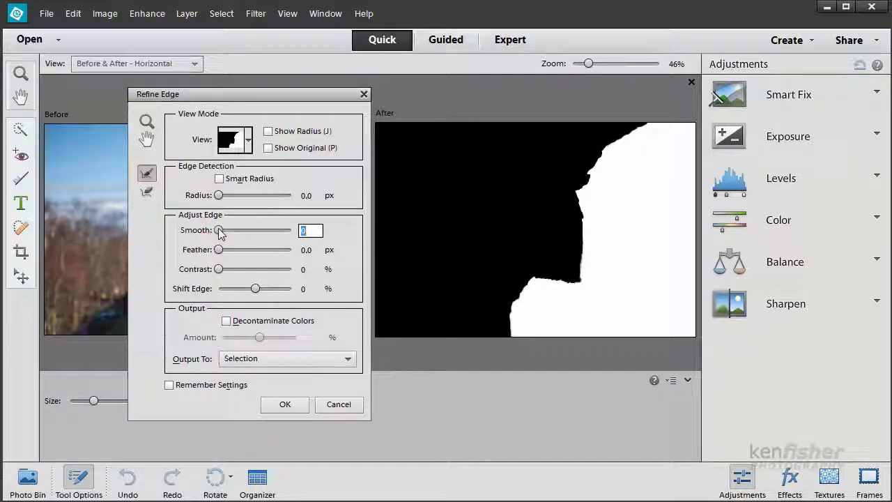
# Apply Smooth 3 and Feather 1.1 px to the wall selection's edge and confirm
pyautogui.moveTo(221, 235); pyautogui.dragTo(222, 233)
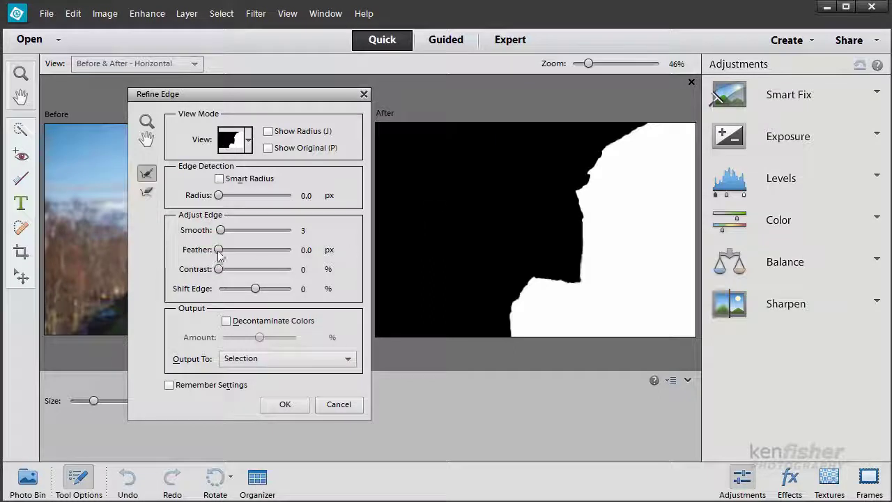
pyautogui.moveTo(219, 250); pyautogui.dragTo(224, 255)
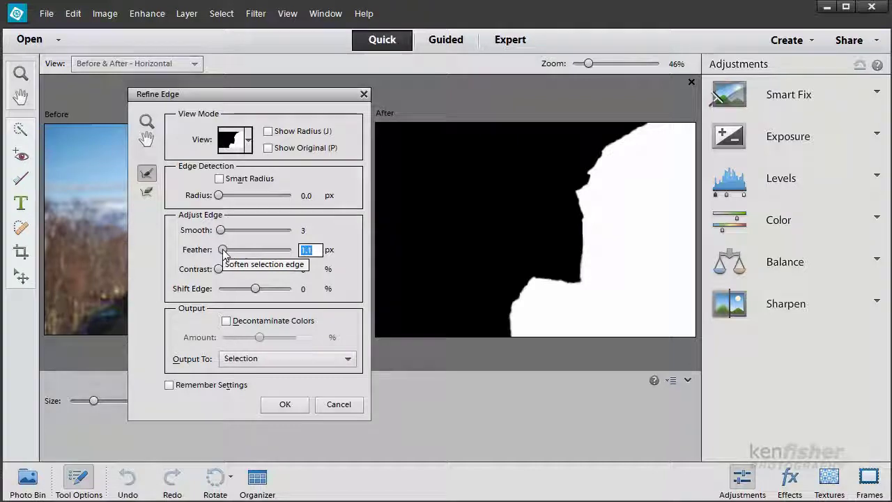
pyautogui.click(285, 405)
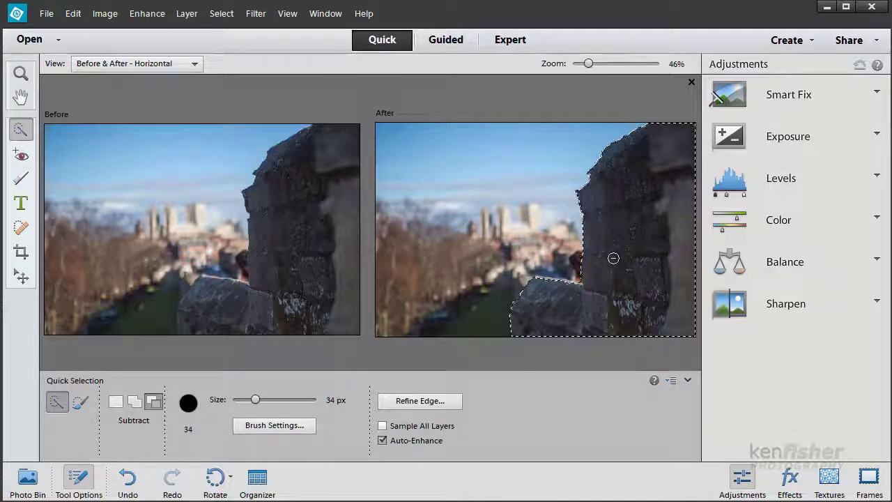
# Lighten the selected wall's Levels shadows to 43
pyautogui.press('h')
pyautogui.click(783, 183)
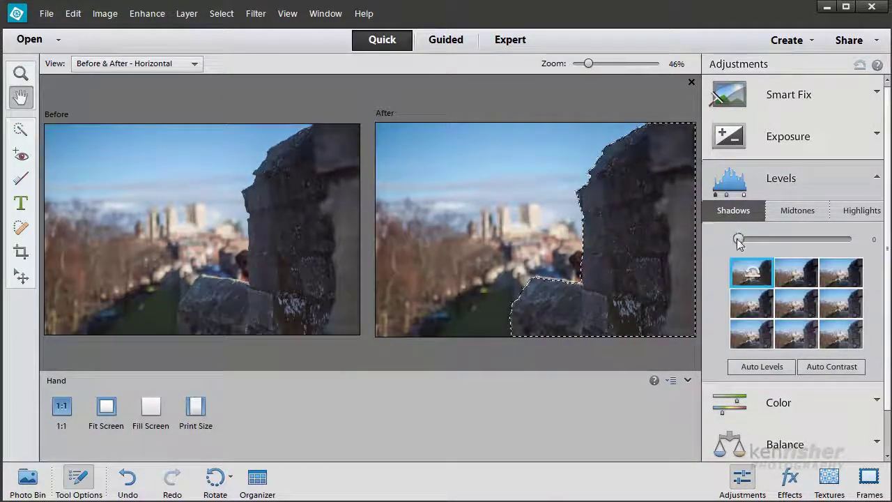
pyautogui.moveTo(740, 240); pyautogui.dragTo(787, 241)
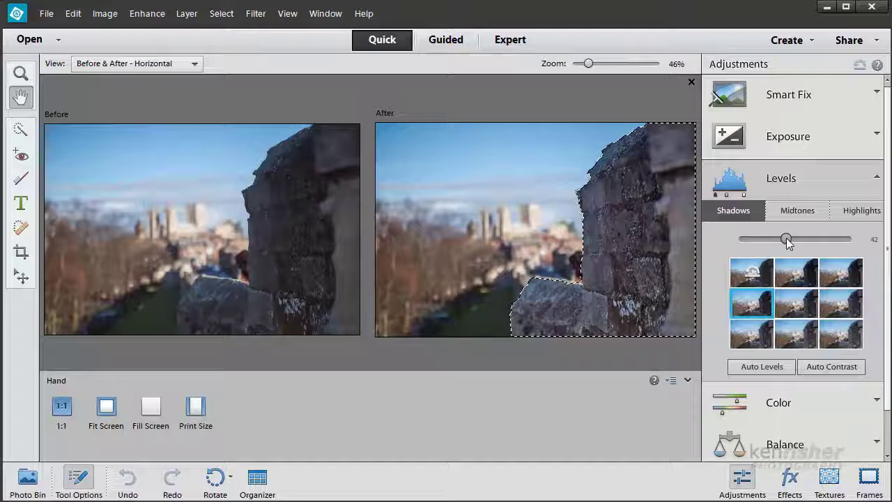
pyautogui.moveTo(787, 237); pyautogui.dragTo(787, 238)
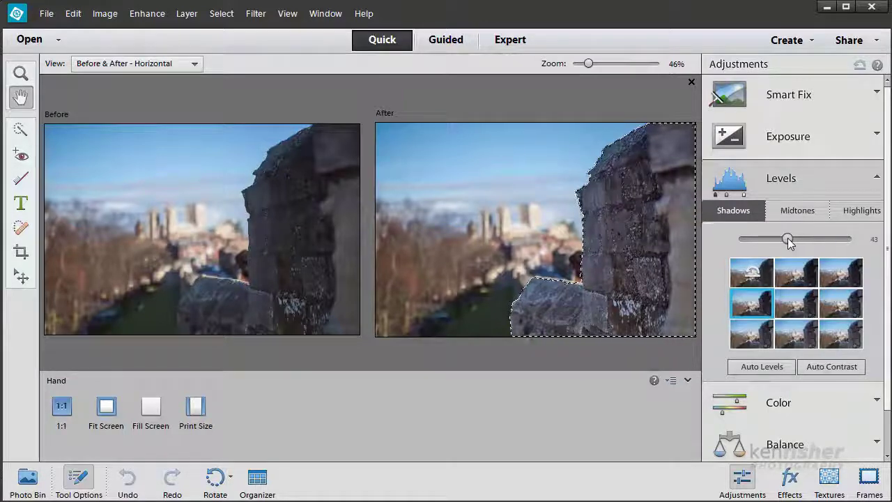
# Set the wall's Levels midtones to -48, starting from a midtones preset
pyautogui.click(798, 218)
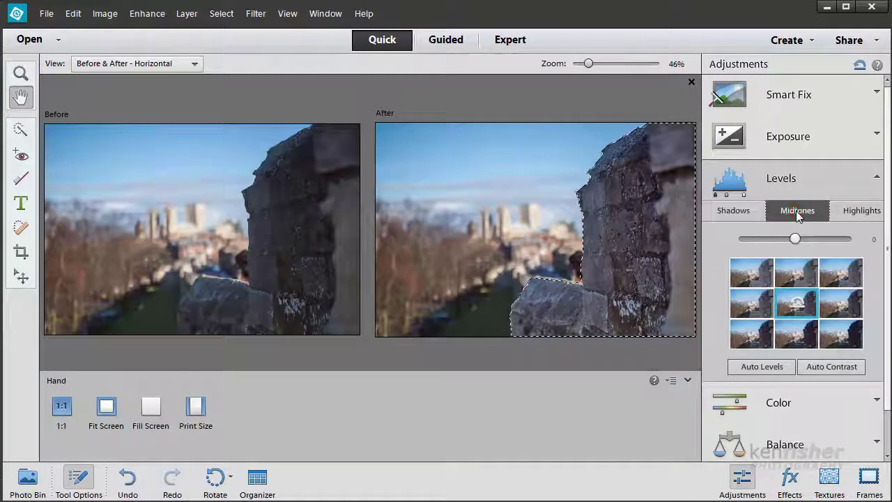
pyautogui.moveTo(792, 240)
pyautogui.mouseDown()
pyautogui.moveTo(750, 238)
pyautogui.moveTo(809, 238)
pyautogui.mouseUp()
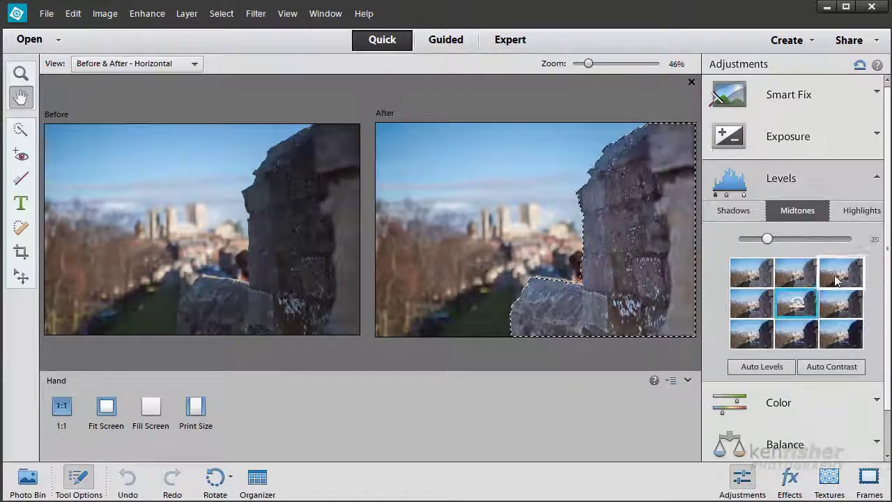
pyautogui.click(837, 277)
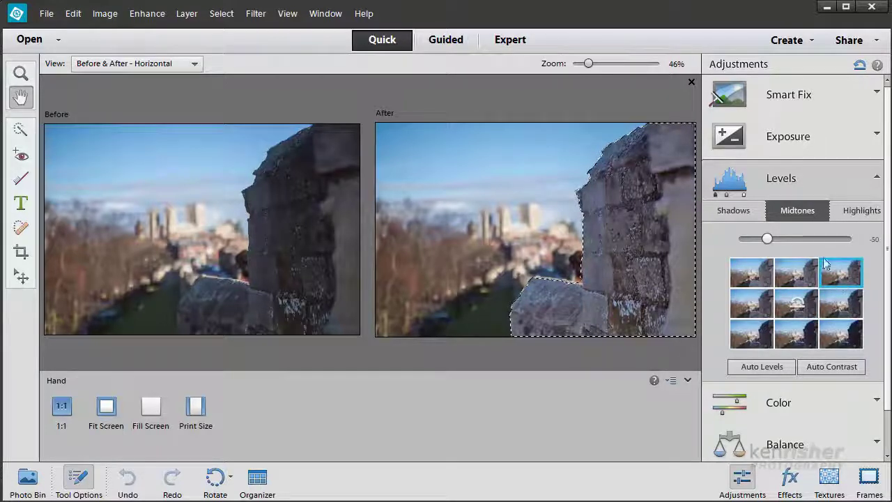
pyautogui.moveTo(767, 238); pyautogui.dragTo(772, 235)
# Raise the wall's Levels highlights to 69 from a preset, then collapse Levels
pyautogui.click(861, 213)
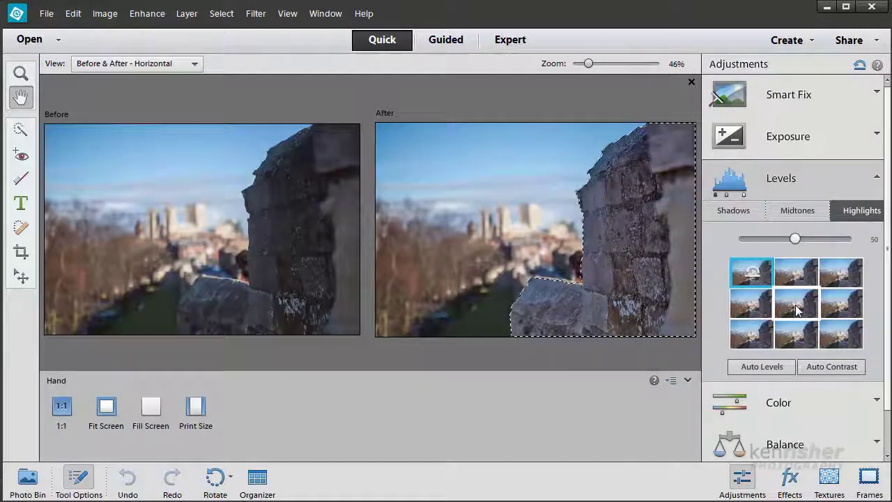
pyautogui.click(814, 306)
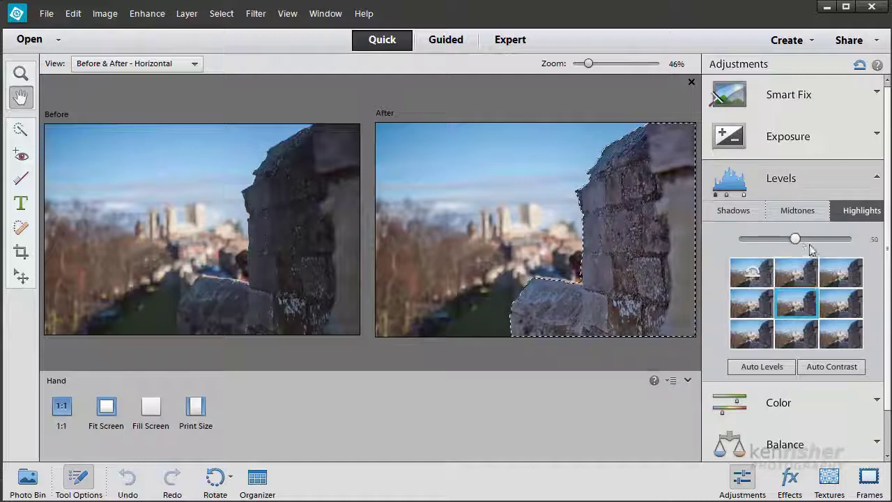
pyautogui.moveTo(795, 239); pyautogui.dragTo(816, 239)
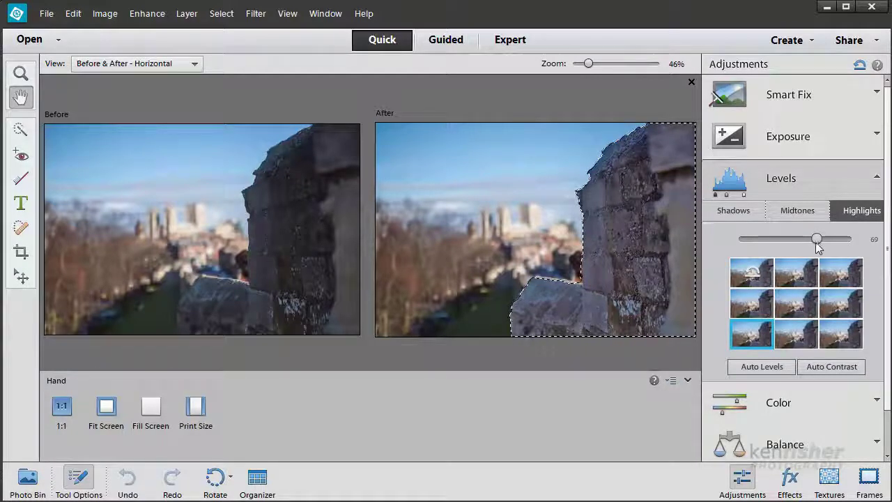
pyautogui.click(793, 190)
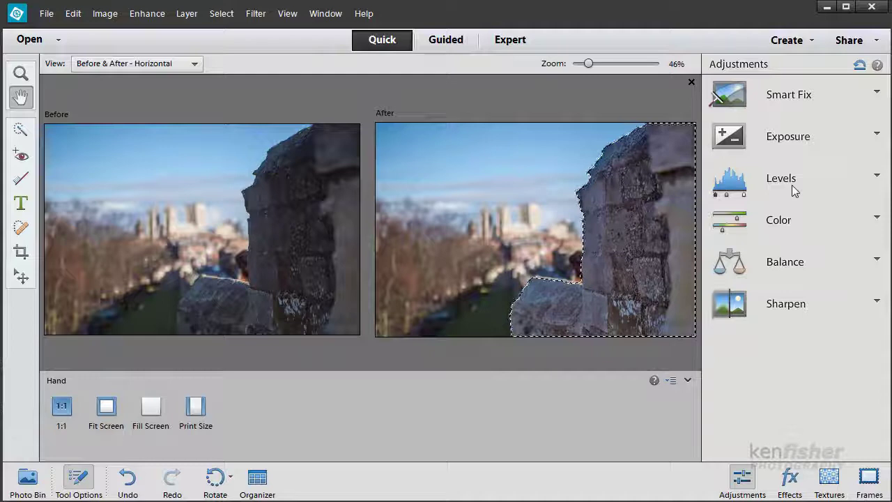
# Raise the stone wall's Exposure slider past 0.6 to settle at about 0.9
pyautogui.click(788, 142)
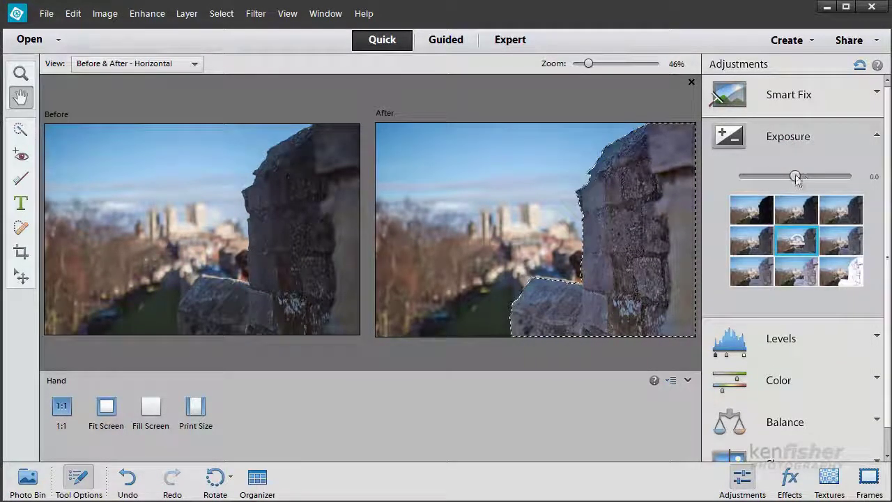
pyautogui.moveTo(796, 178); pyautogui.dragTo(806, 178)
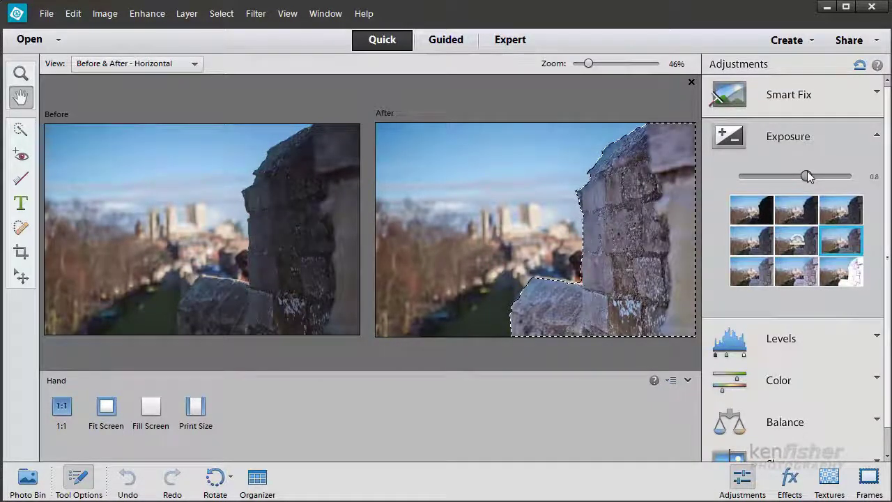
pyautogui.moveTo(807, 176); pyautogui.dragTo(823, 176)
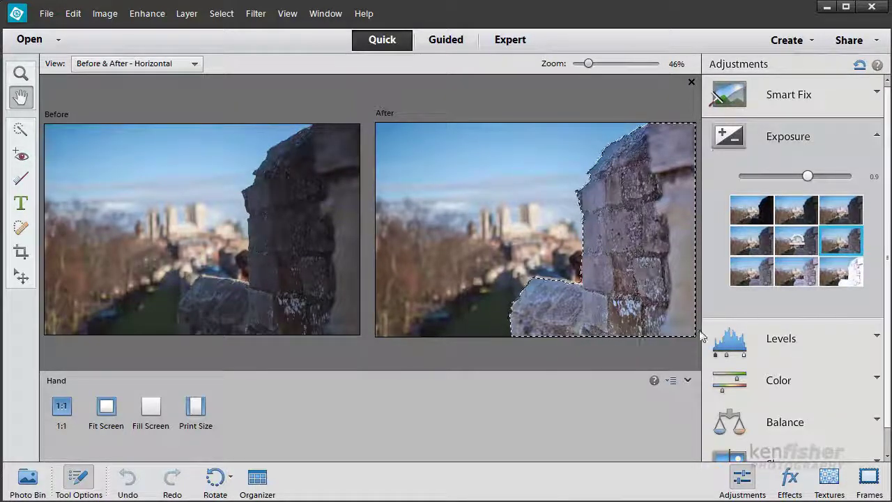
# Nudge the wall's Vibrance down slightly, then set its Saturation to -24
pyautogui.click(779, 380)
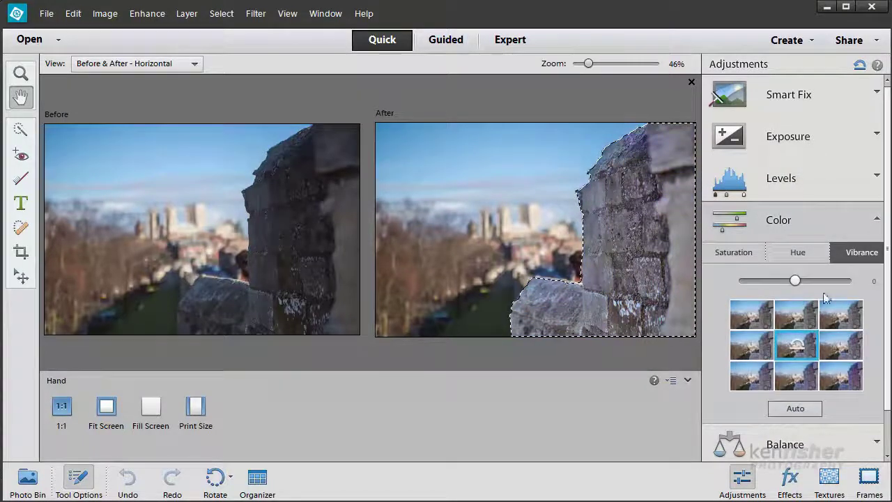
pyautogui.moveTo(797, 280); pyautogui.dragTo(772, 276)
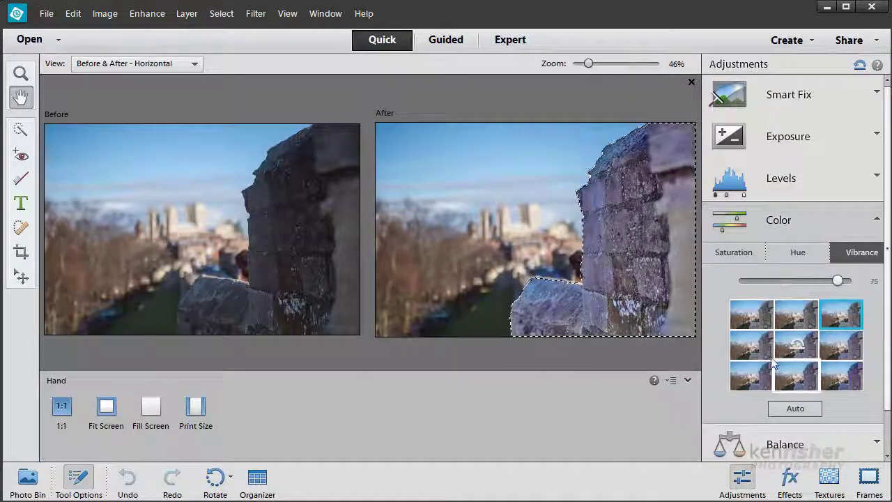
pyautogui.click(732, 252)
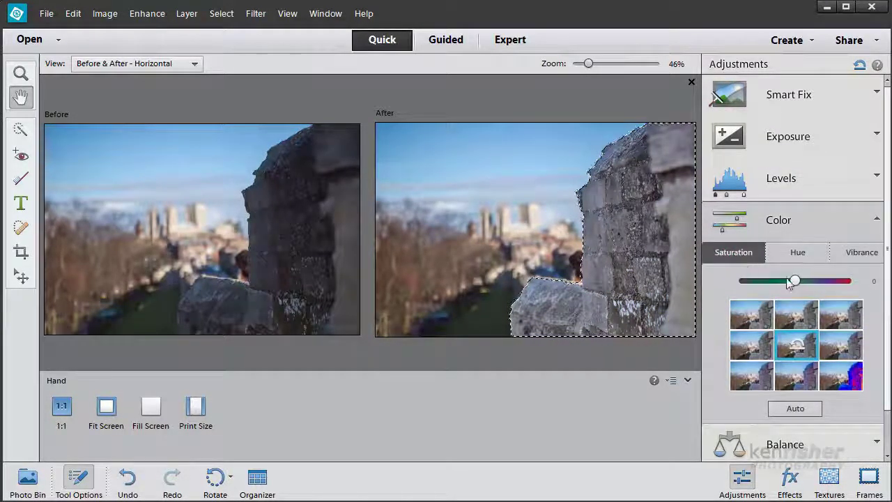
pyautogui.moveTo(795, 282); pyautogui.dragTo(778, 282)
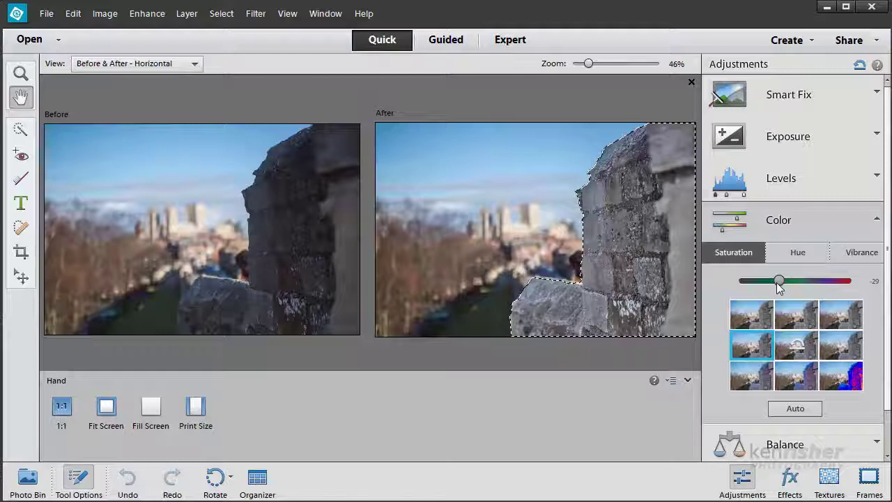
pyautogui.moveTo(777, 282); pyautogui.dragTo(783, 283)
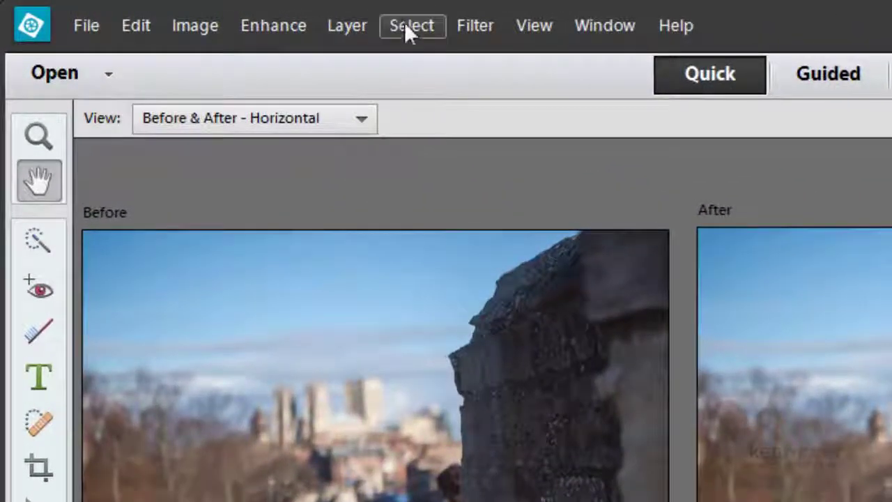
# Invert the selection to the background and lower its Vibrance to about -22
pyautogui.click(425, 26)
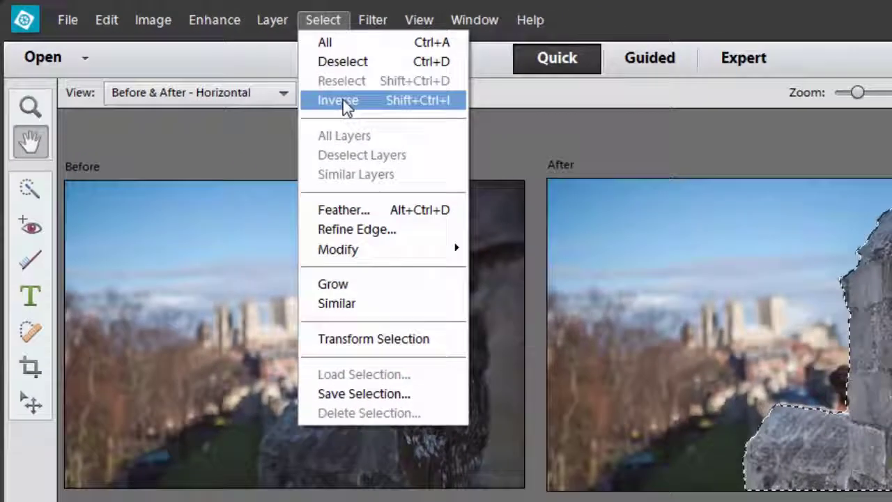
pyautogui.click(431, 132)
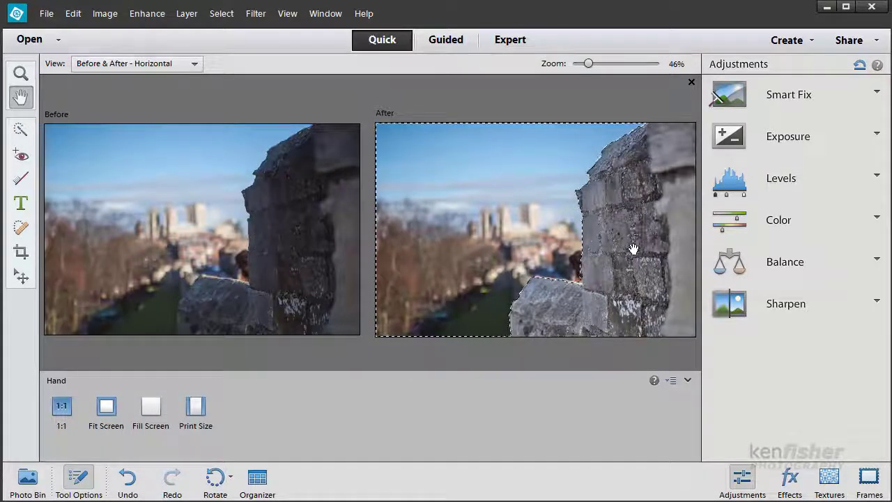
pyautogui.click(774, 228)
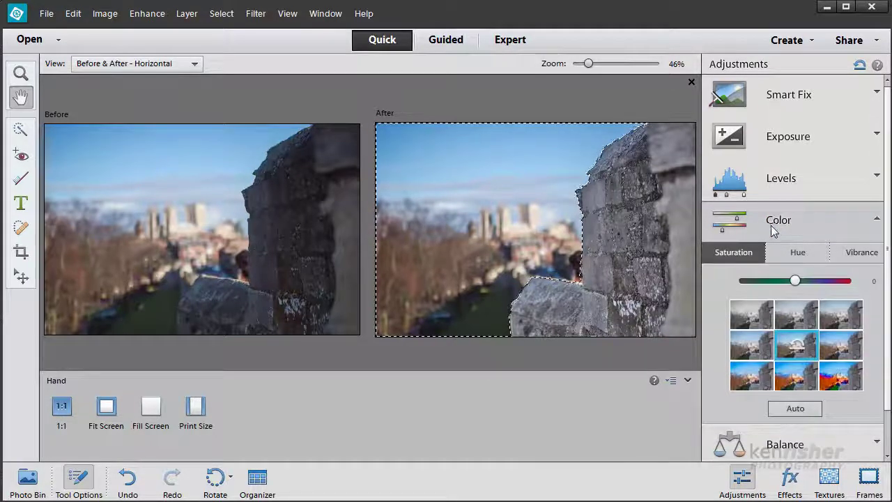
pyautogui.click(864, 255)
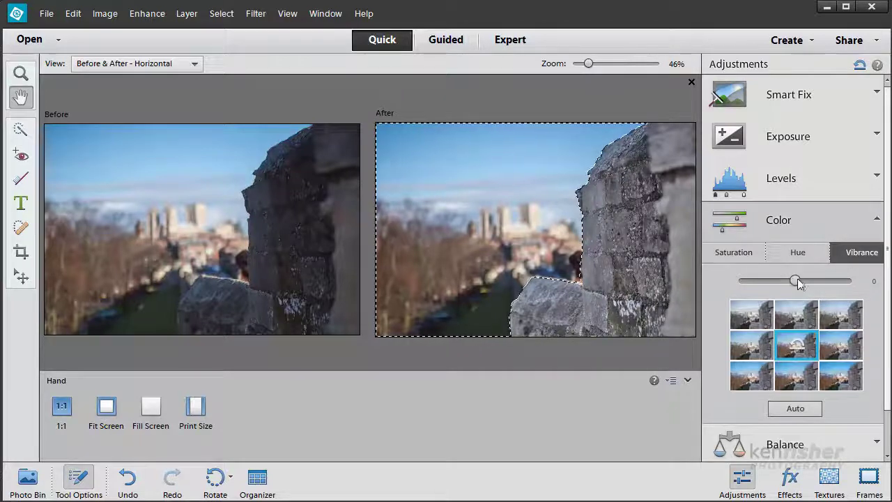
pyautogui.moveTo(794, 280); pyautogui.dragTo(781, 282)
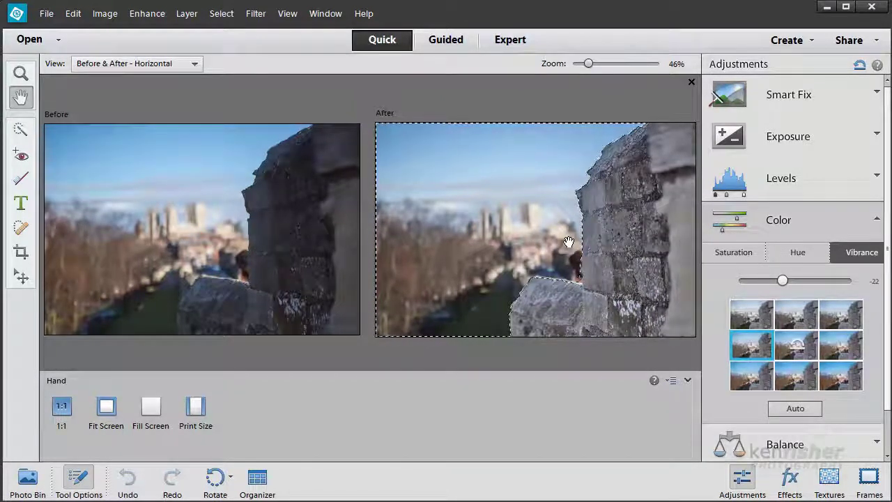
# Deselect everything with Ctrl+D
pyautogui.hotkey('ctrl', 'd')
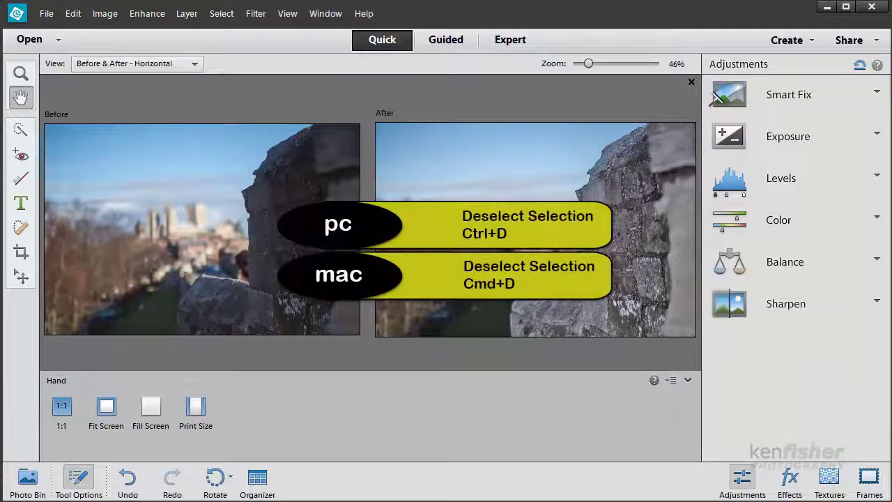